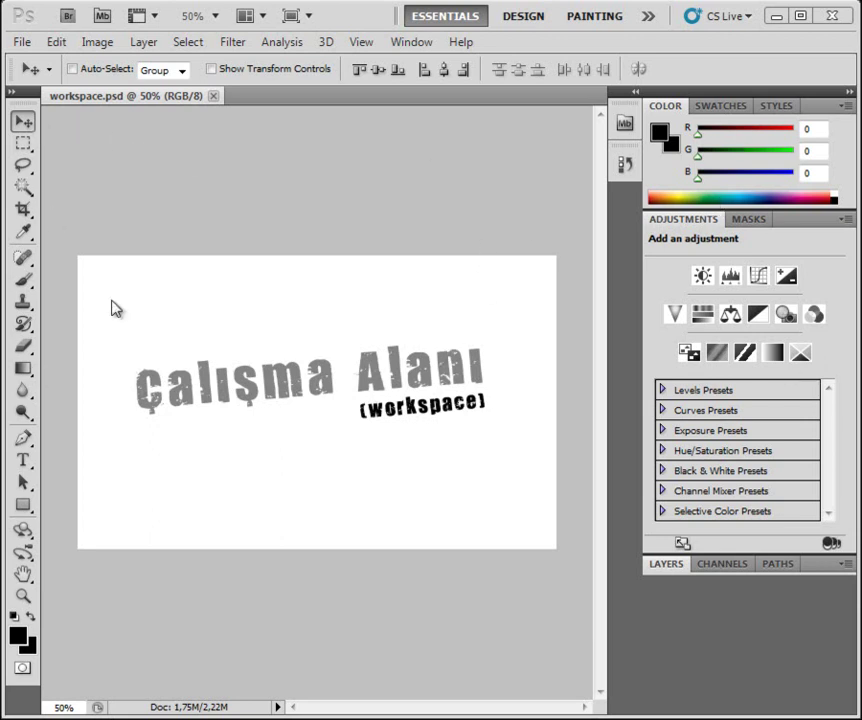
Show the list of available workspaces from the application bar's » switcher
click(648, 16)
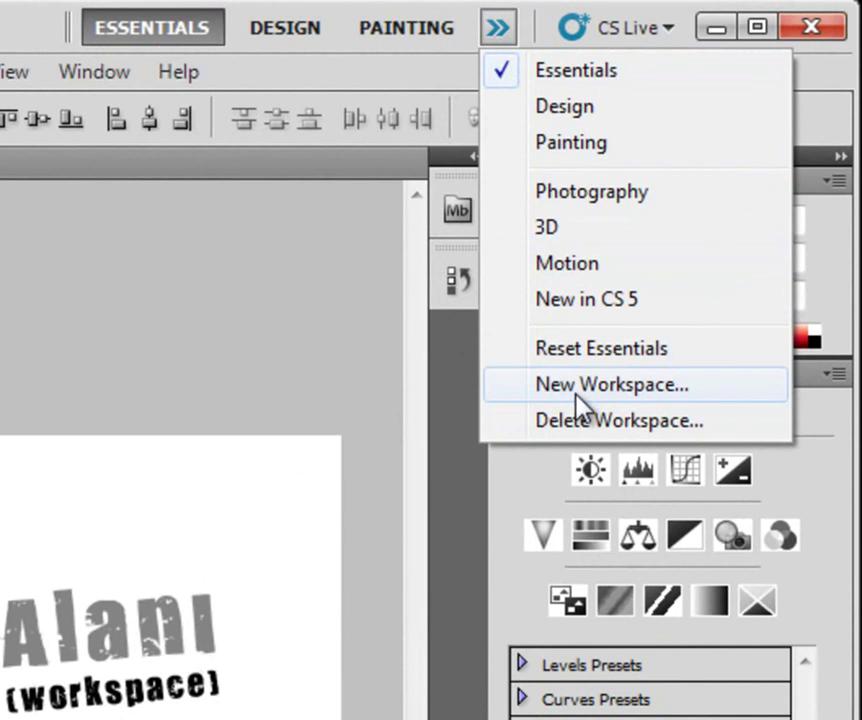
Try the Design, Painting and Photography workspaces in turn
click(575, 107)
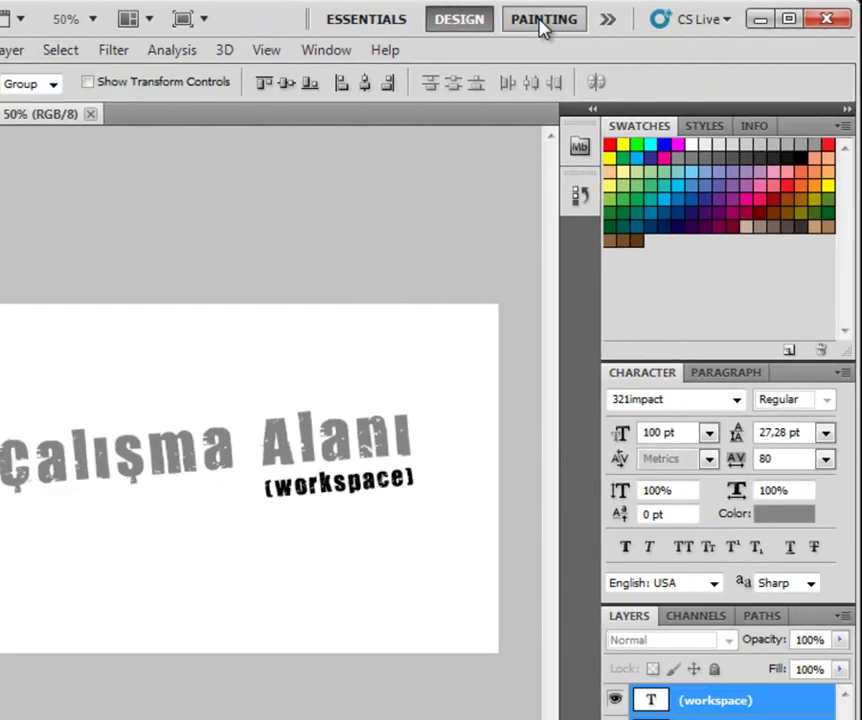
click(595, 16)
click(648, 16)
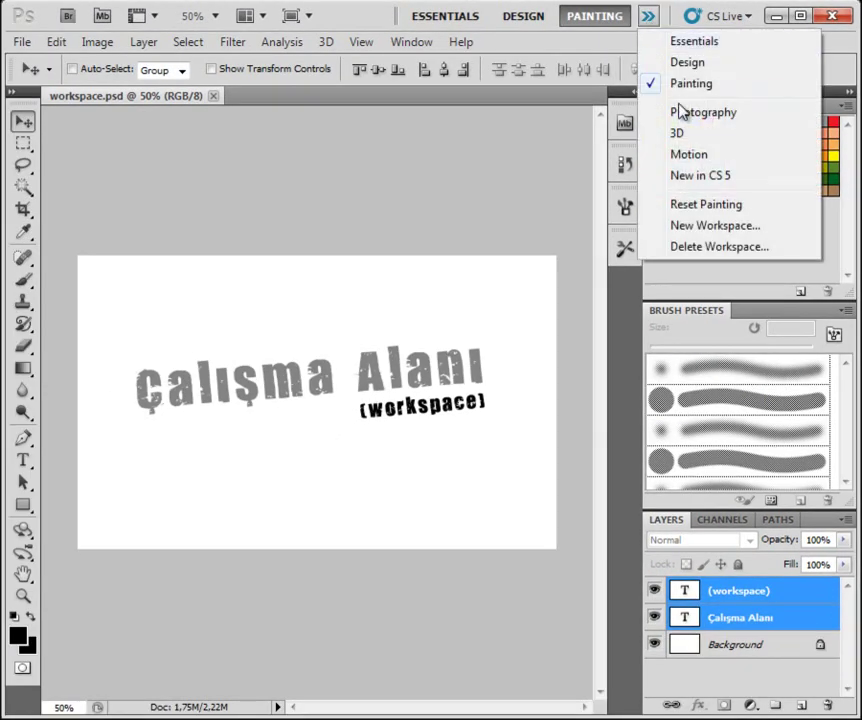
click(686, 113)
Try the 3D and Motion workspaces, then return to Essentials
click(648, 16)
click(677, 133)
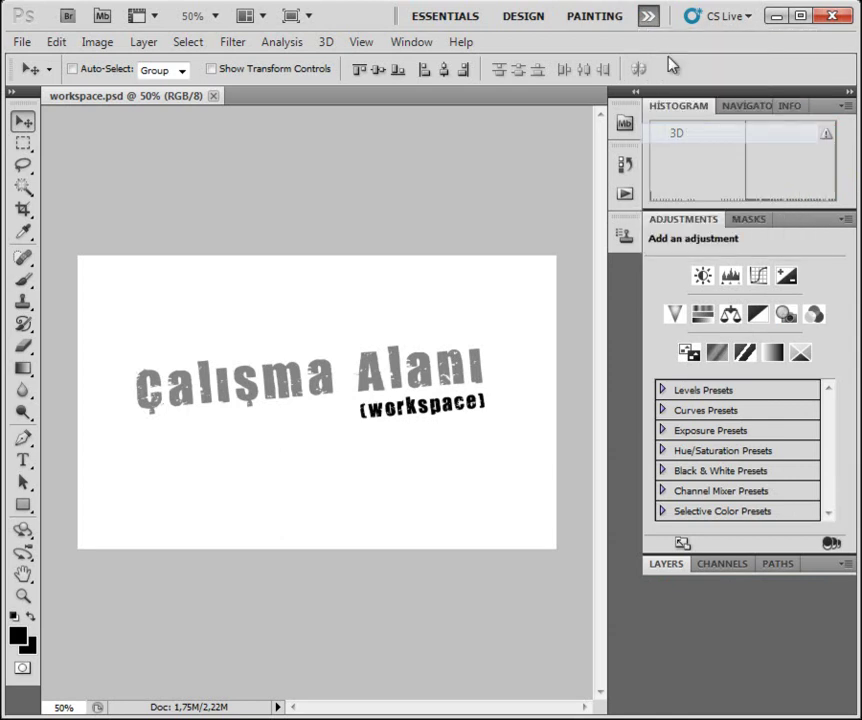
click(648, 16)
click(689, 154)
click(648, 16)
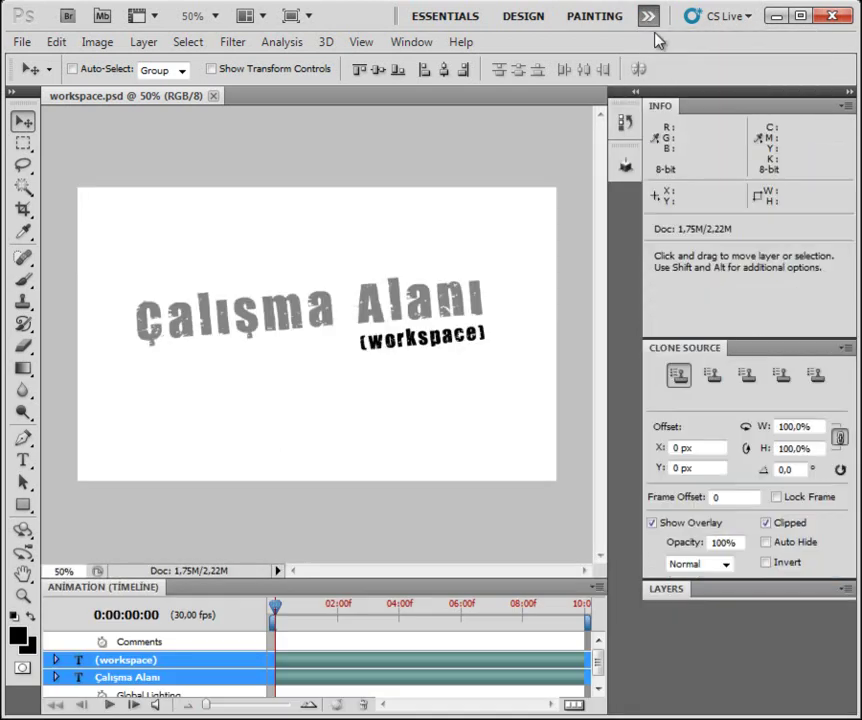
click(674, 44)
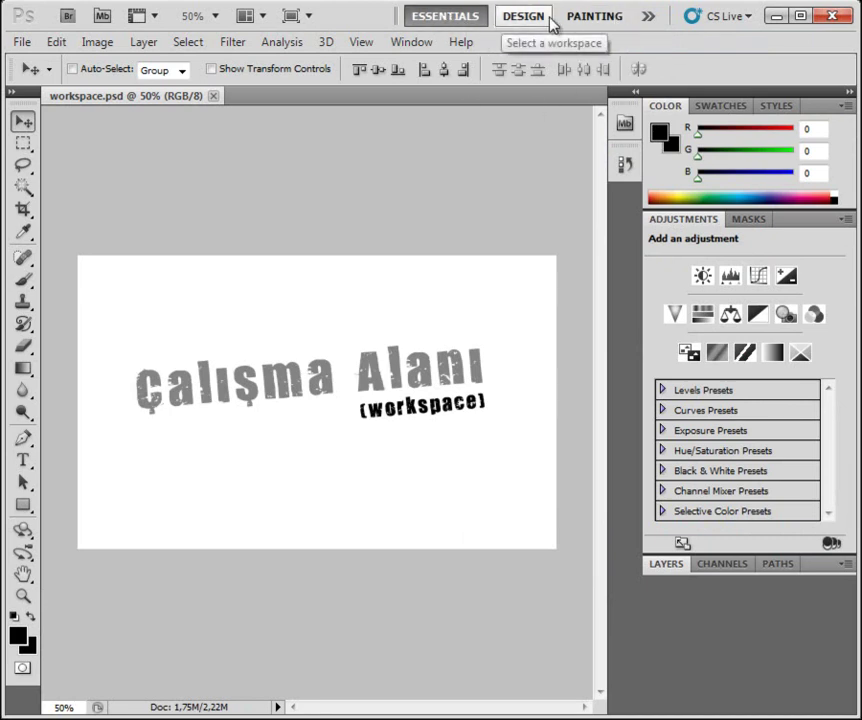
click(646, 17)
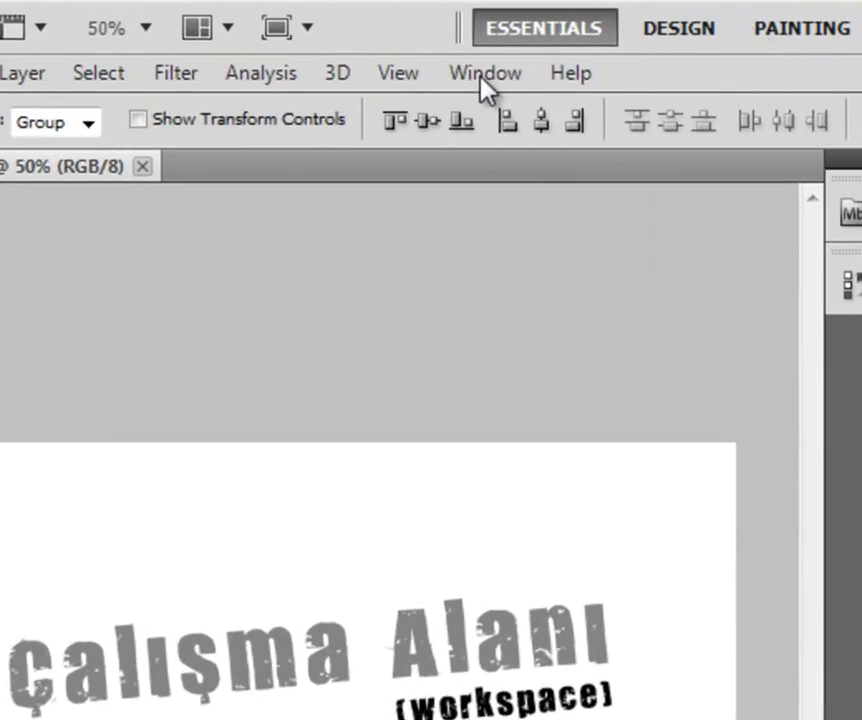
click(481, 78)
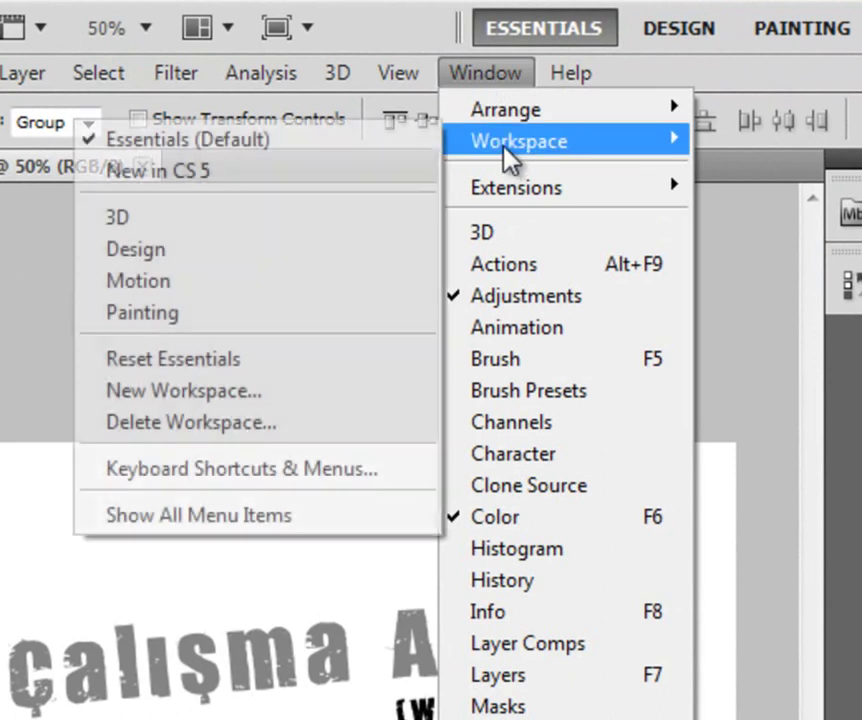
mouse_move(431, 81)
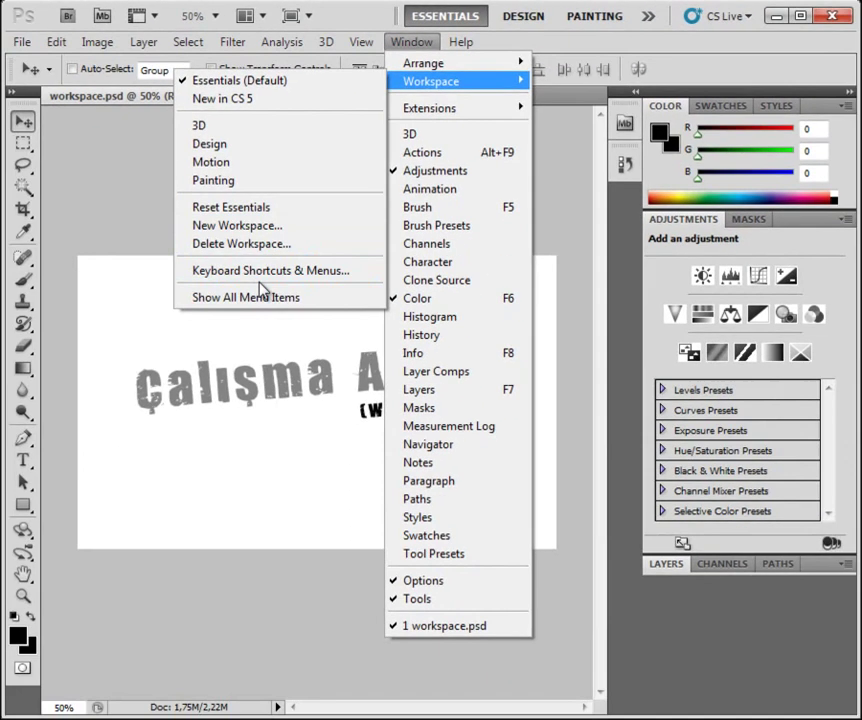
click(141, 227)
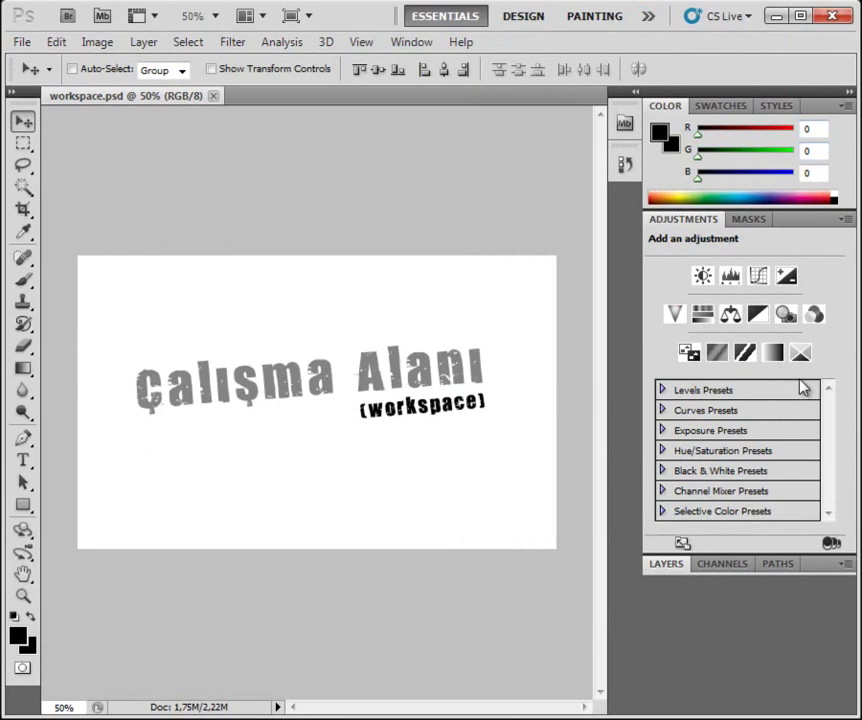
Switch to Design, then to Painting, from the application bar's workspace buttons
click(523, 18)
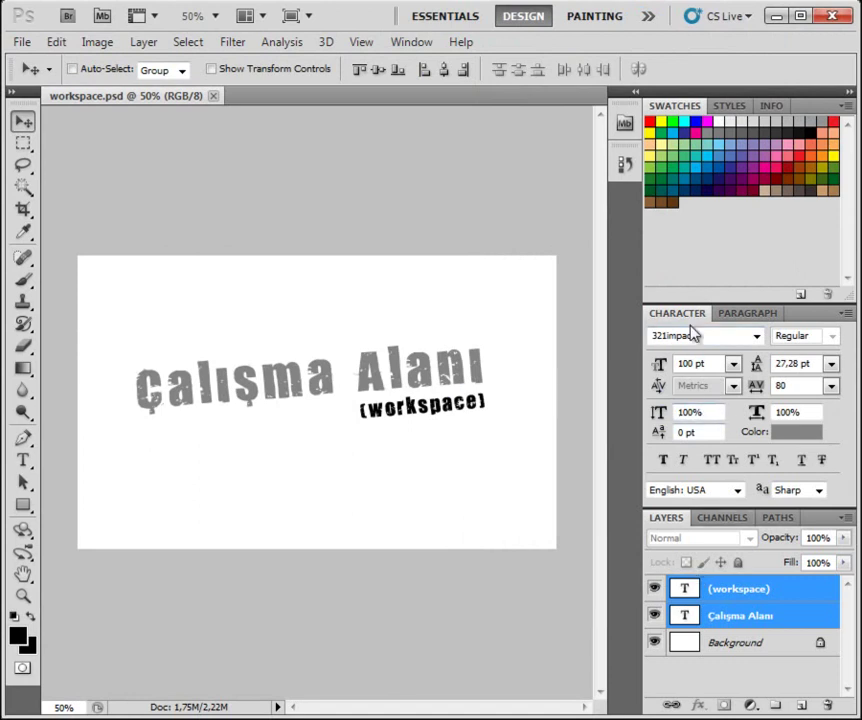
click(600, 18)
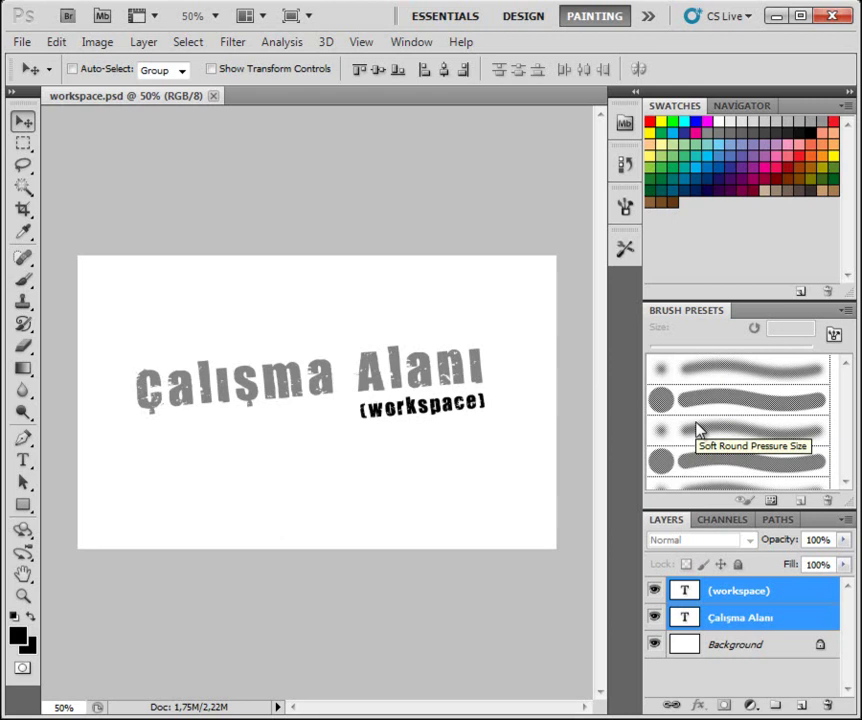
Try the Photography, 3D and Motion workspaces in turn
click(649, 17)
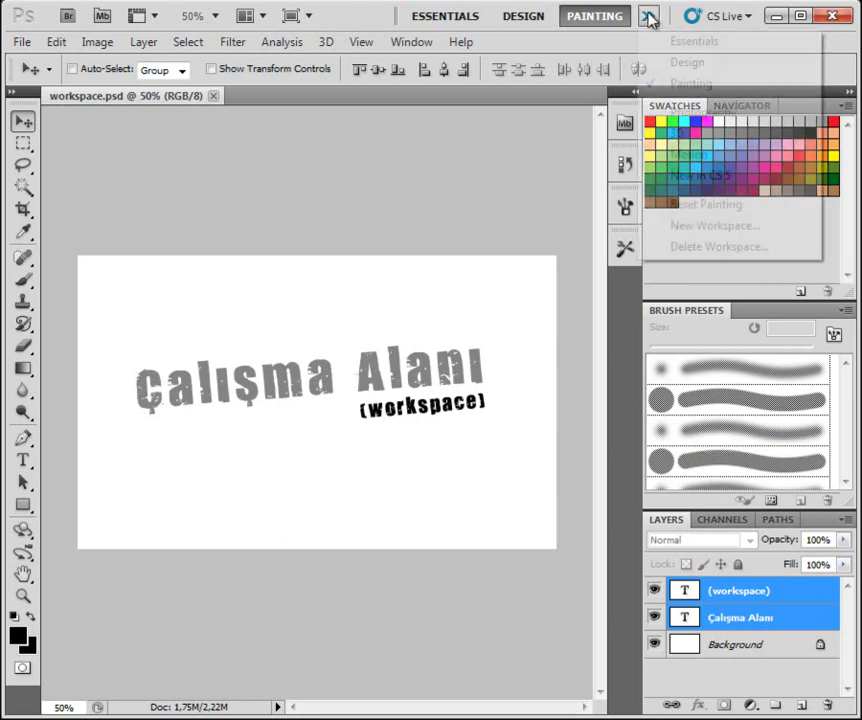
click(686, 112)
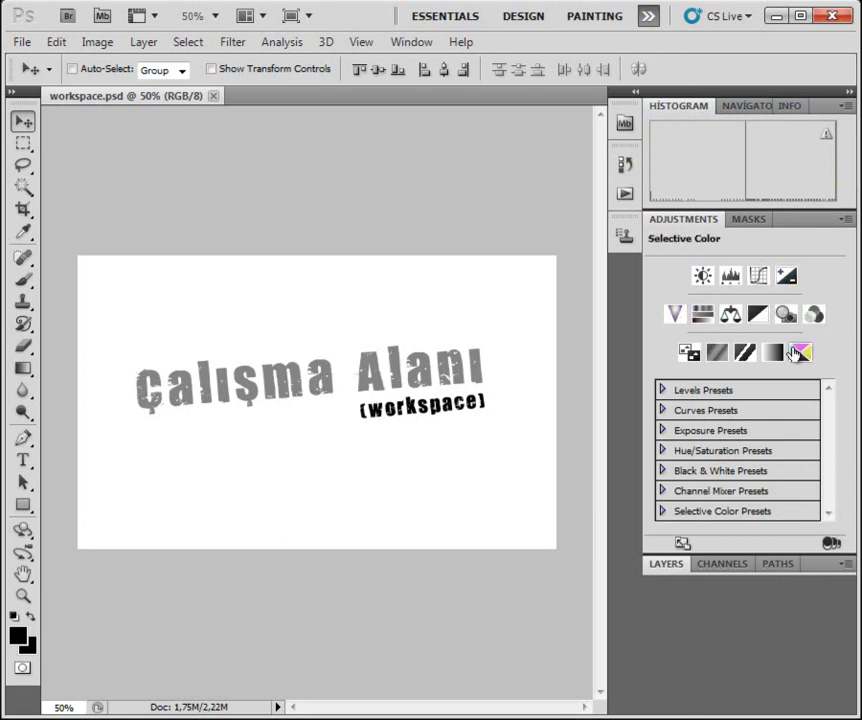
click(648, 22)
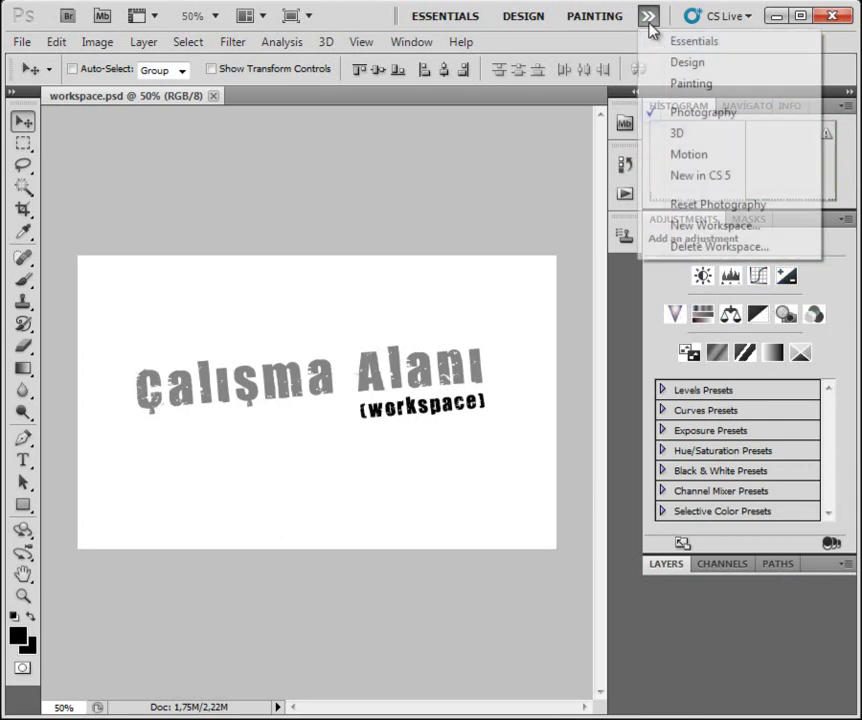
click(689, 142)
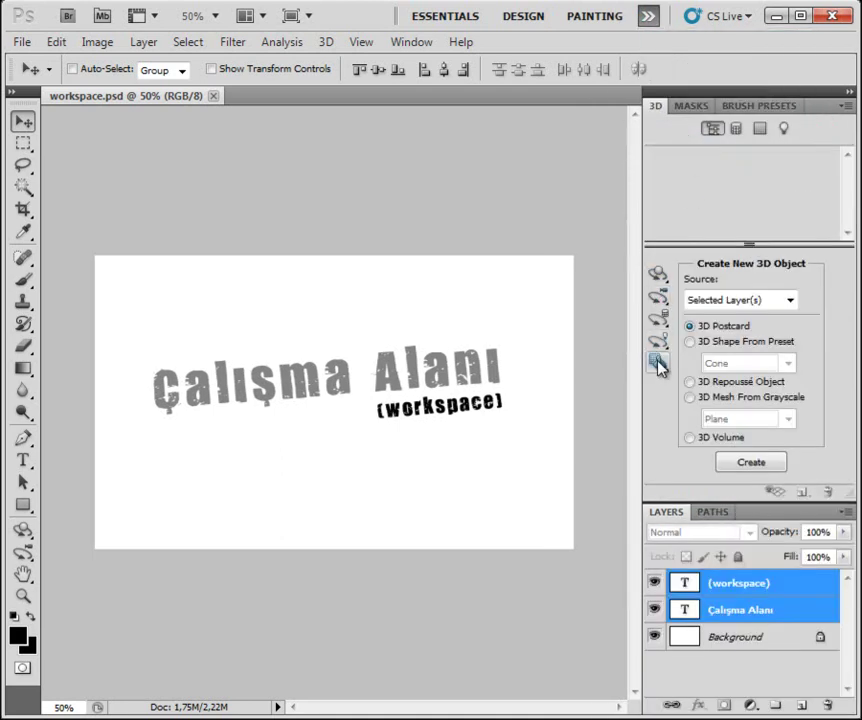
click(649, 18)
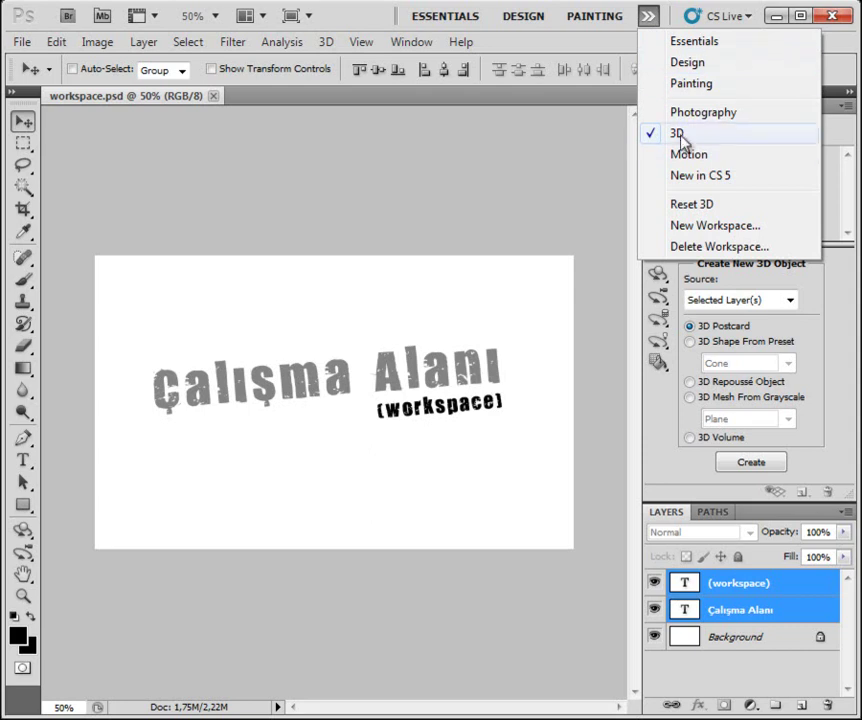
click(686, 155)
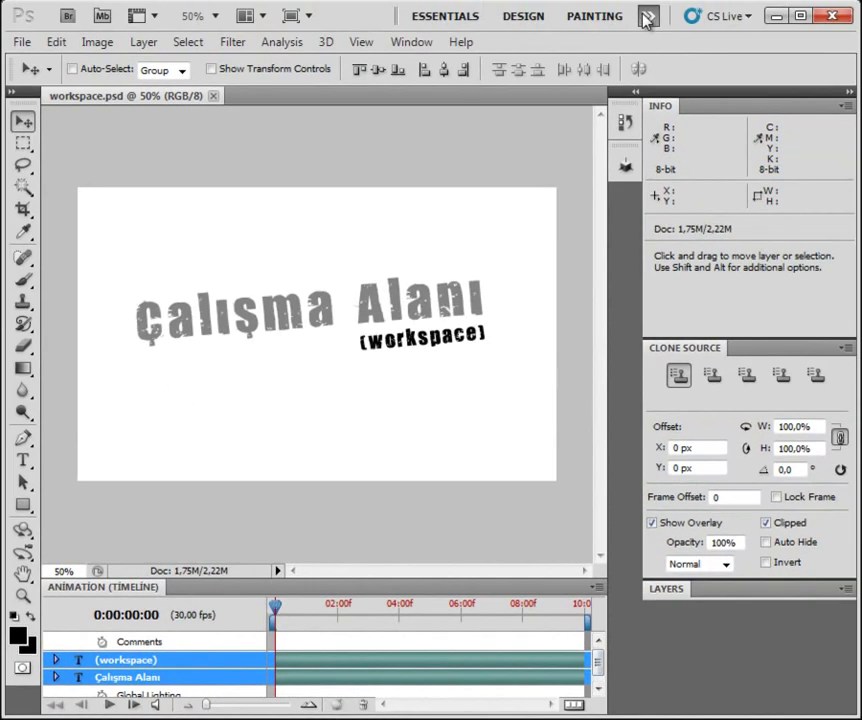
View the New in CS 5 layout, toggle Access CS Live, then return to Essentials
click(646, 17)
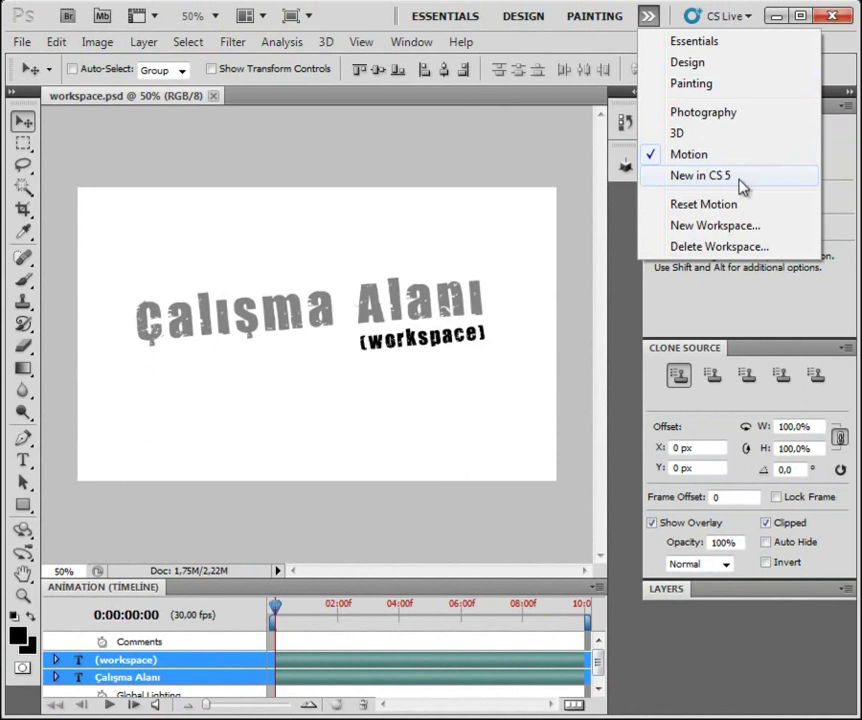
click(741, 180)
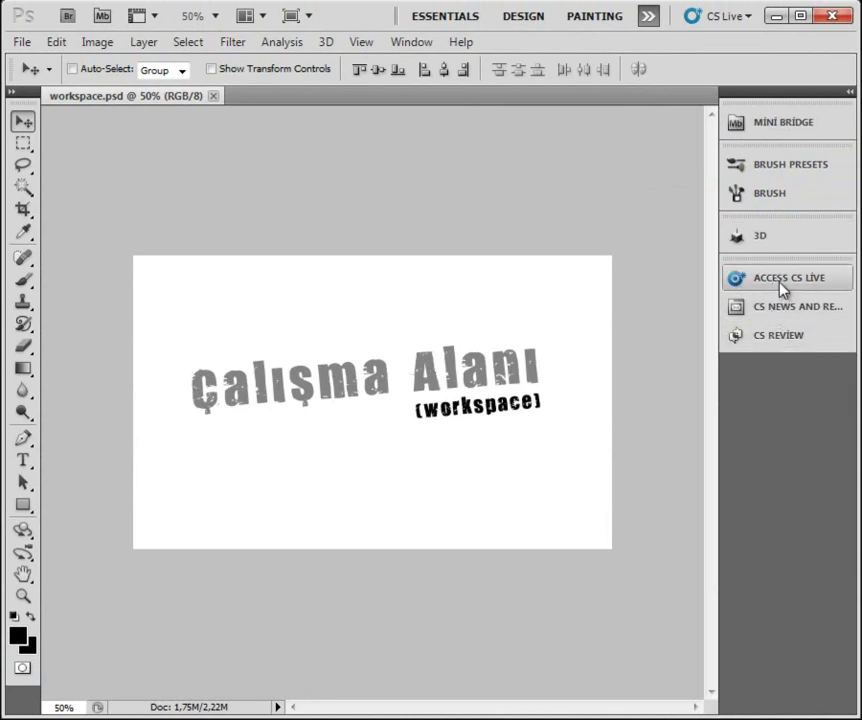
click(810, 286)
click(808, 286)
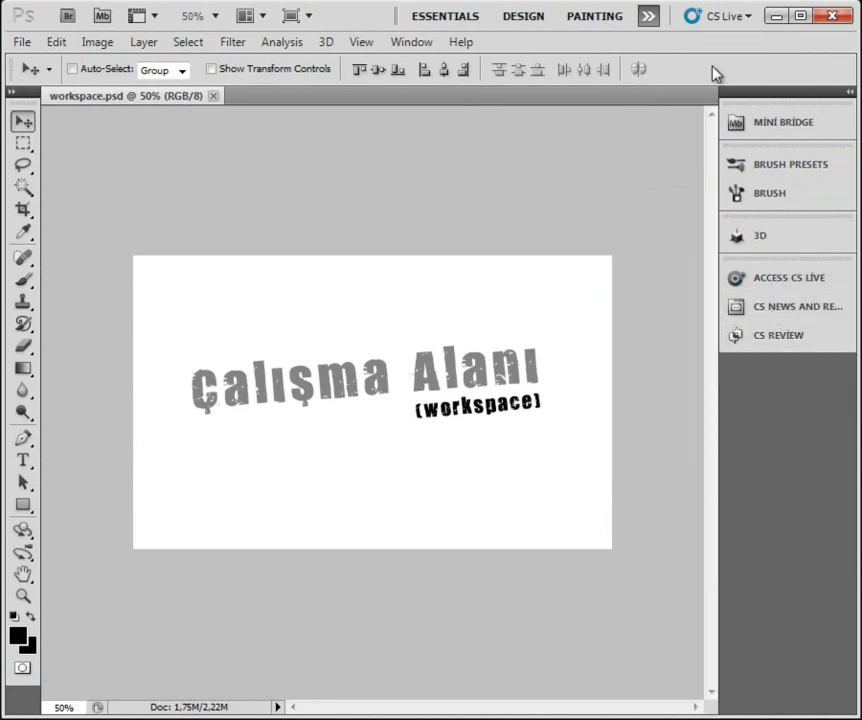
click(648, 17)
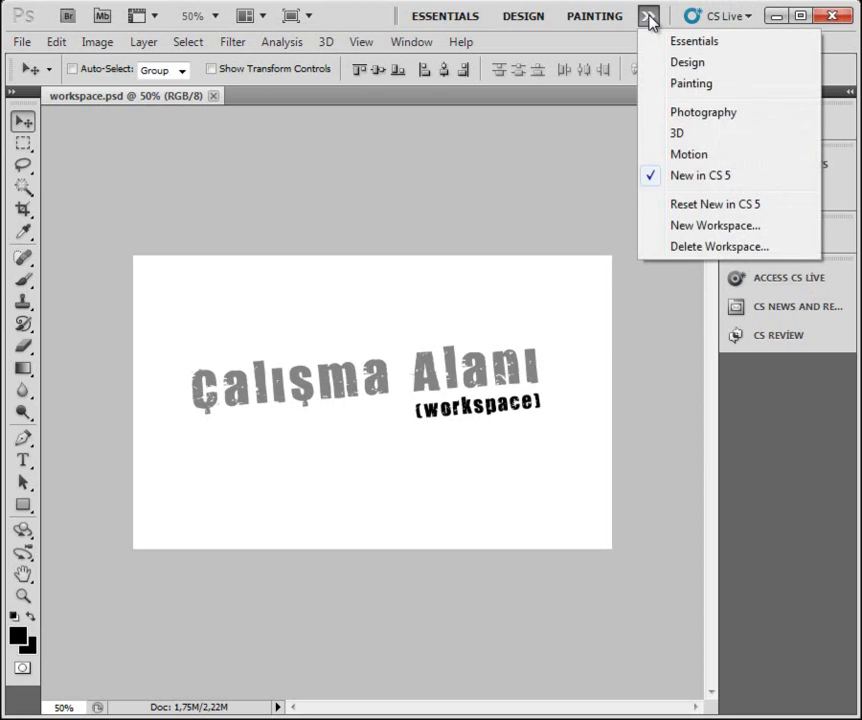
click(690, 41)
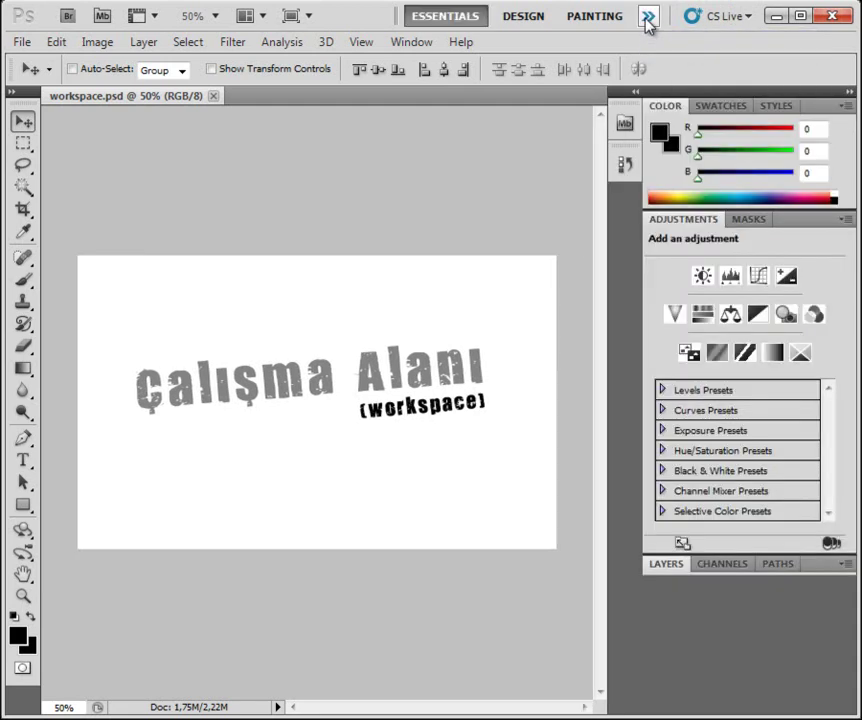
Expand the Layers panel and float it and the toolbox over the document
click(648, 17)
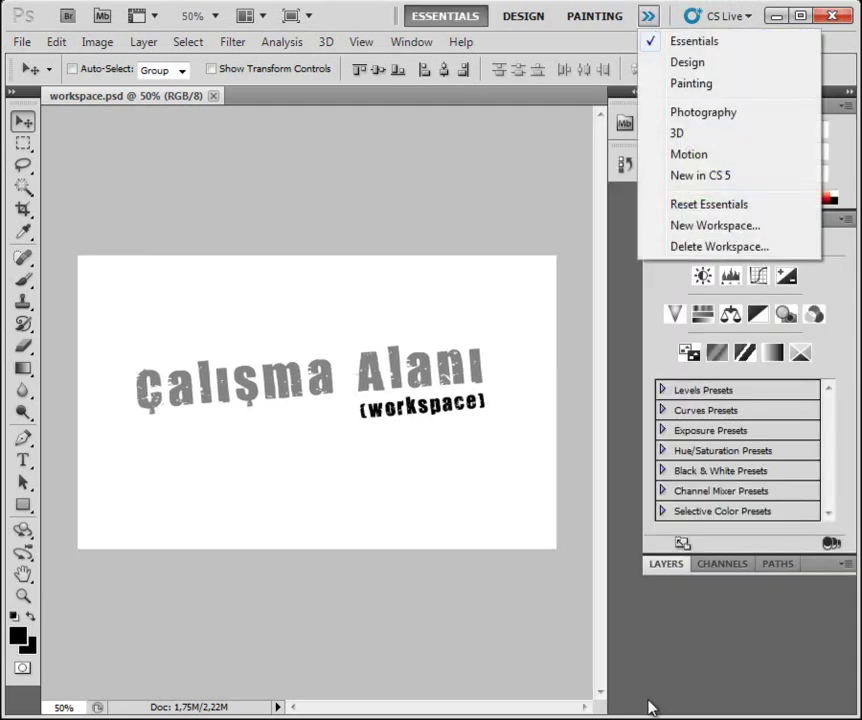
click(663, 564)
mouse_move(666, 241)
mouse_down()
mouse_move(57, 120)
mouse_move(80, 134)
mouse_up()
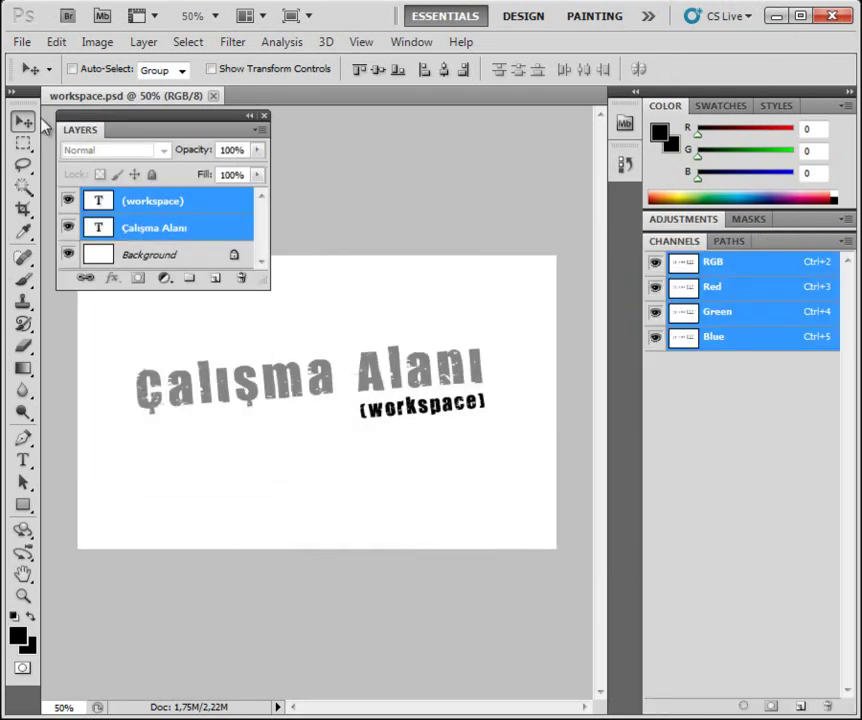
mouse_move(33, 92)
mouse_down()
mouse_move(395, 130)
mouse_move(569, 121)
mouse_up()
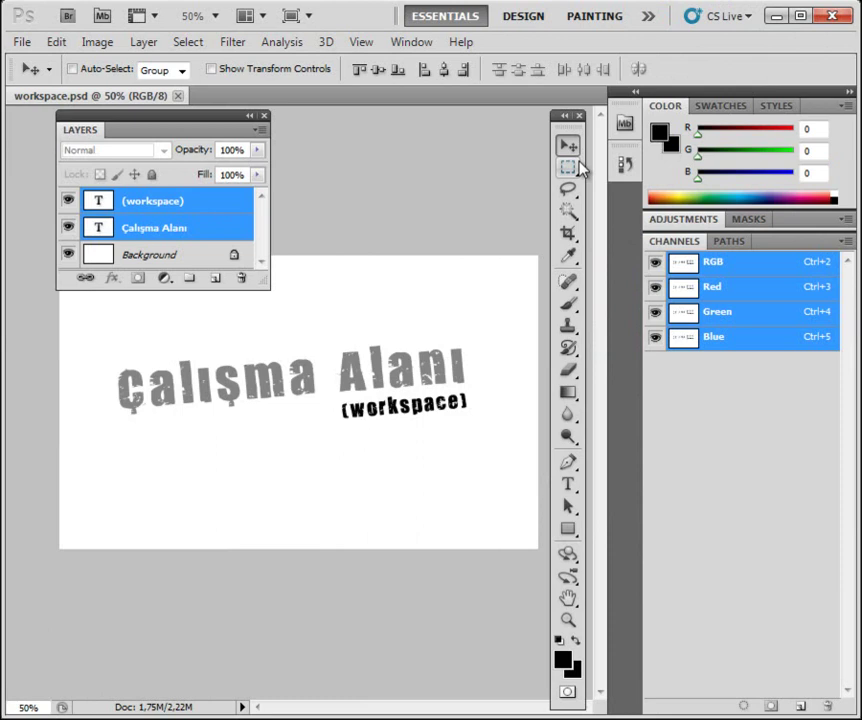
drag(183, 121, 145, 122)
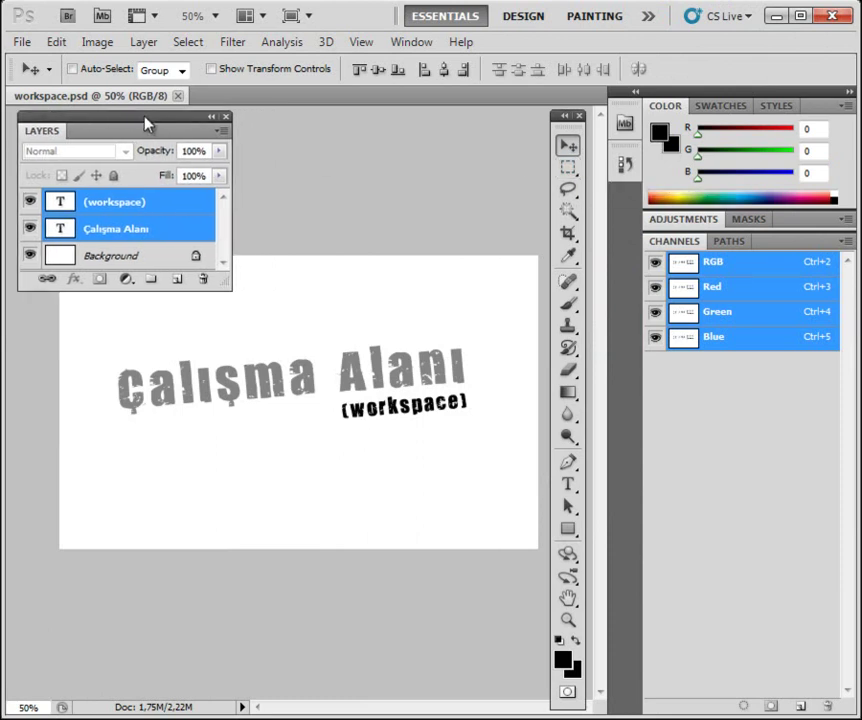
click(648, 17)
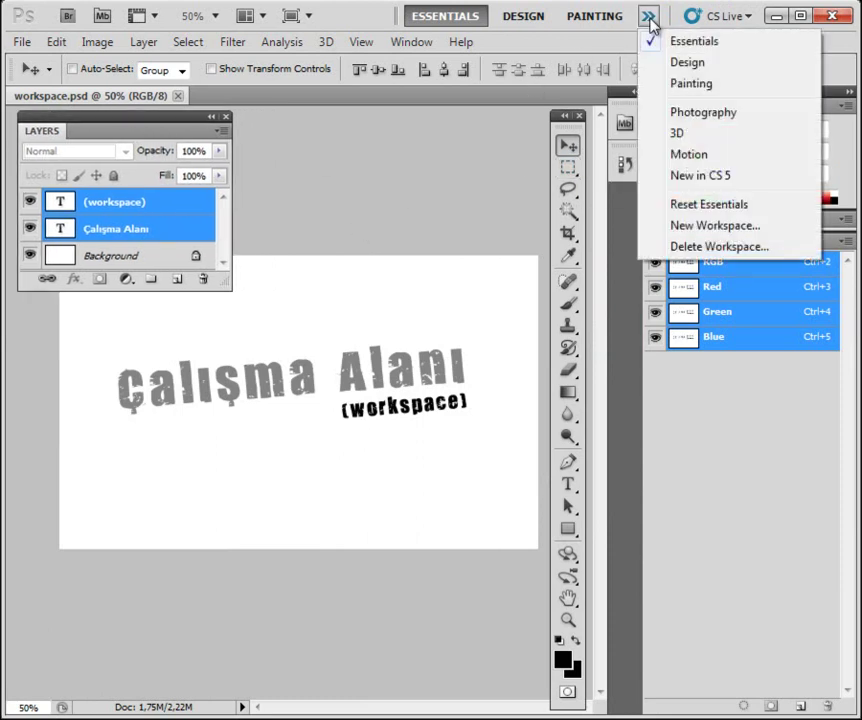
Save the layout as workspace 'yeni' including keyboard shortcuts and menus
click(656, 226)
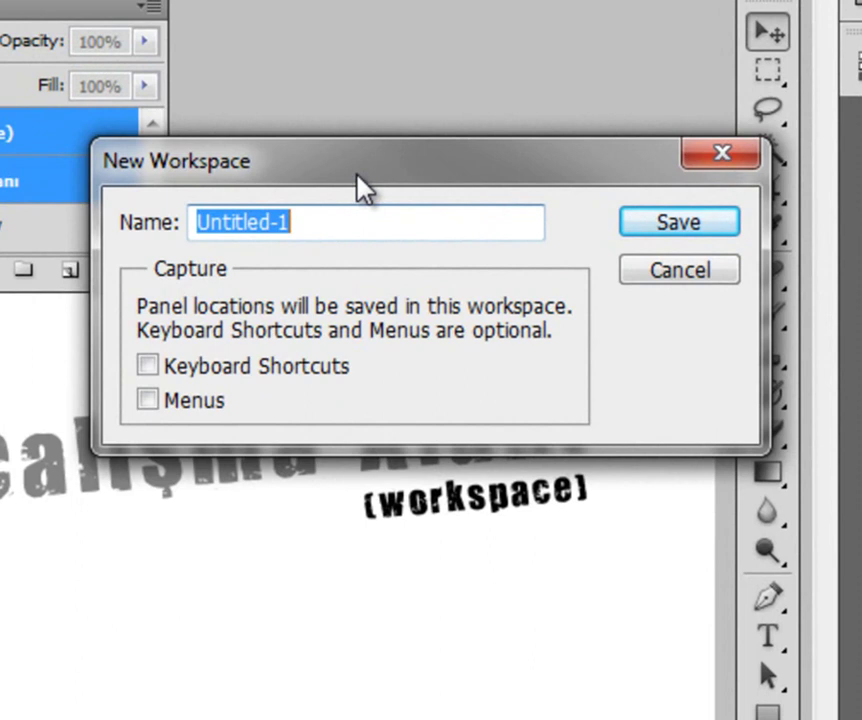
text(yeni)
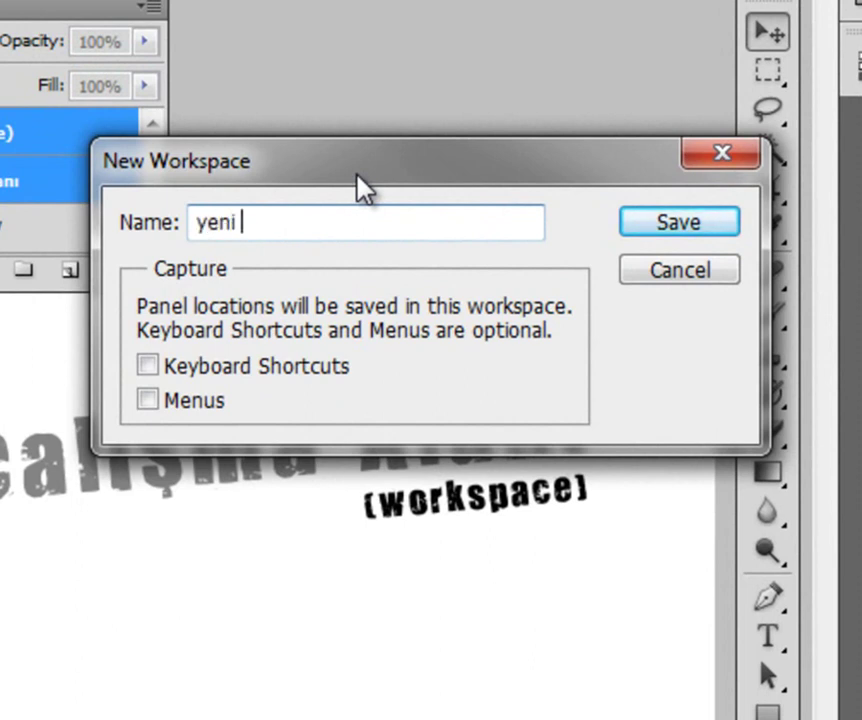
click(147, 366)
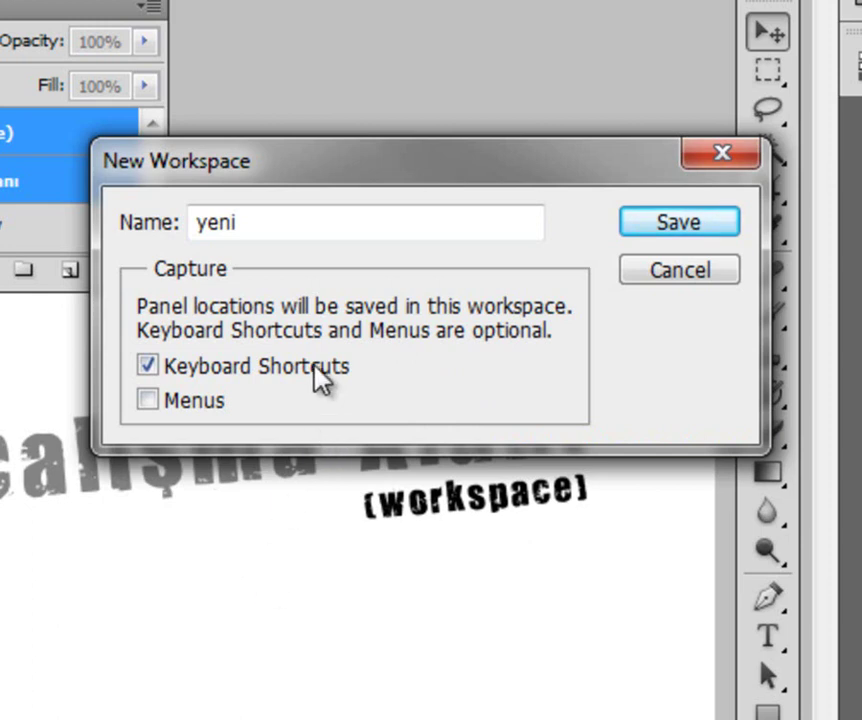
click(148, 401)
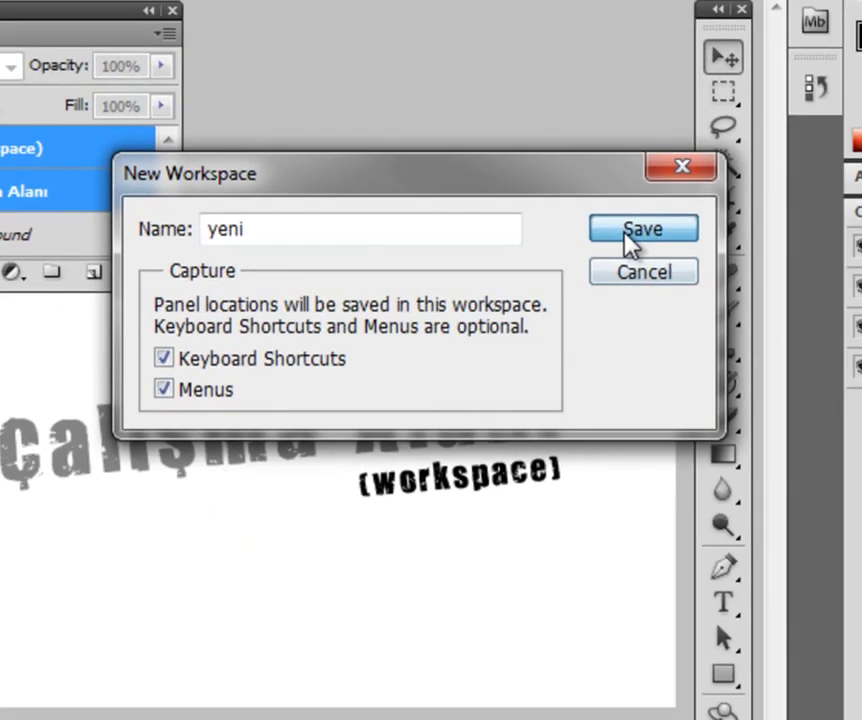
click(665, 226)
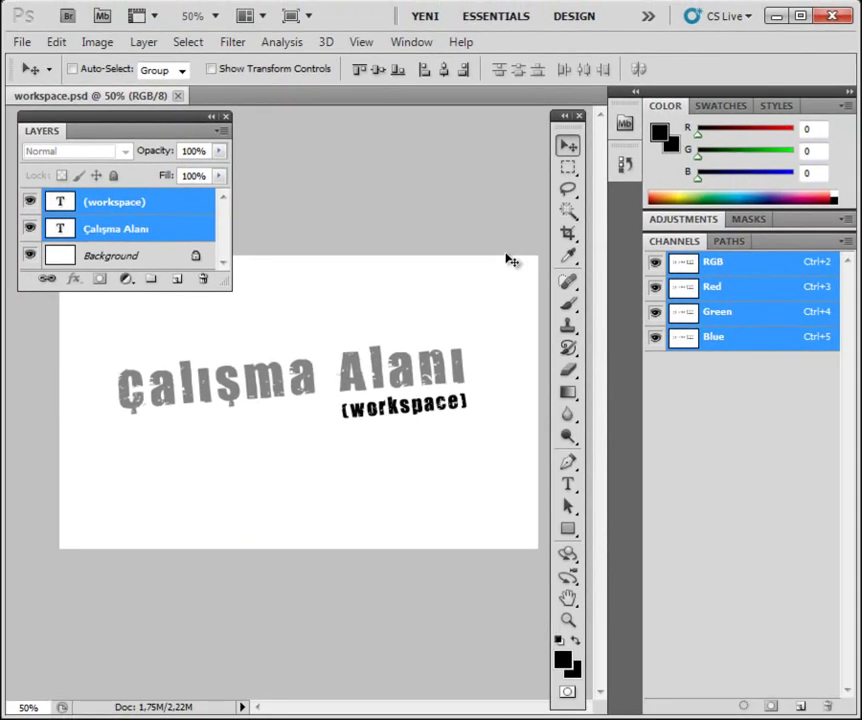
click(57, 43)
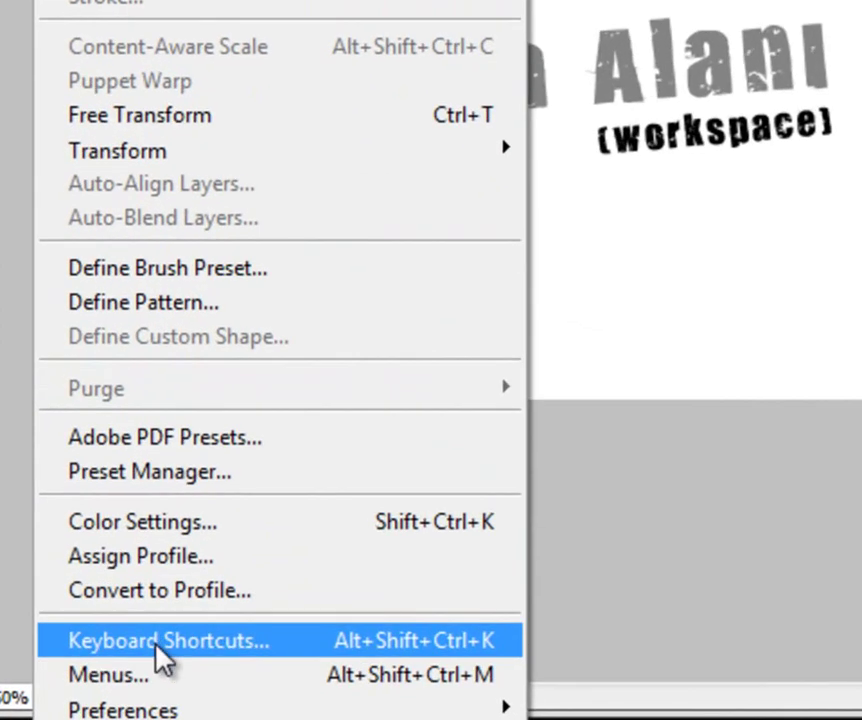
click(160, 650)
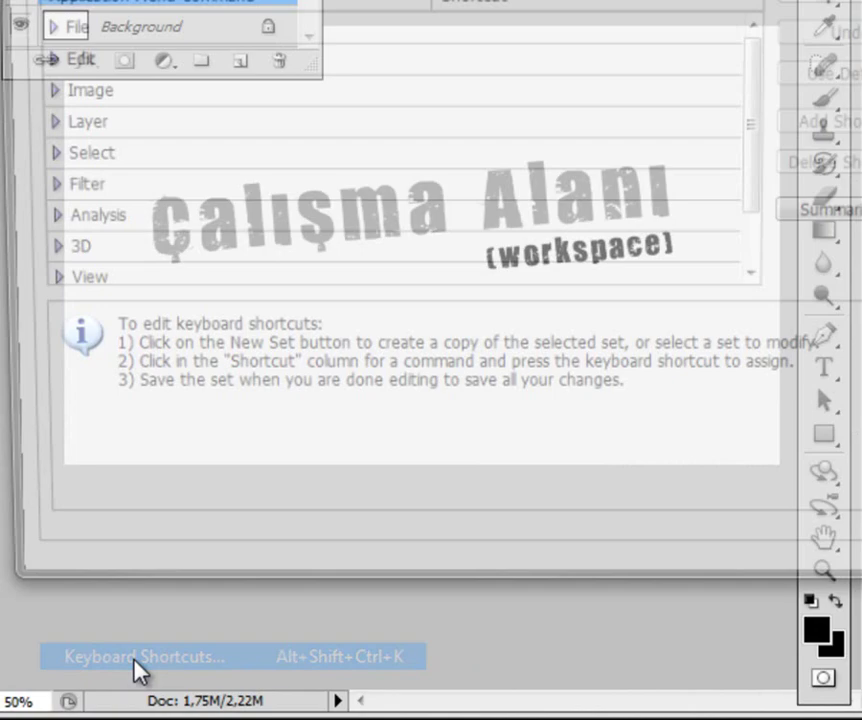
drag(528, 305, 529, 360)
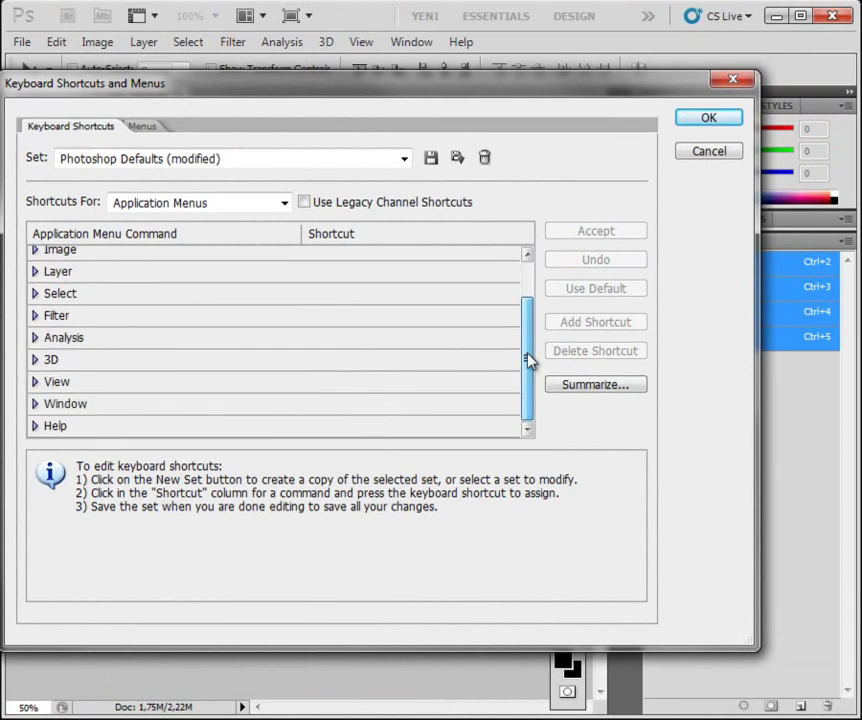
click(56, 405)
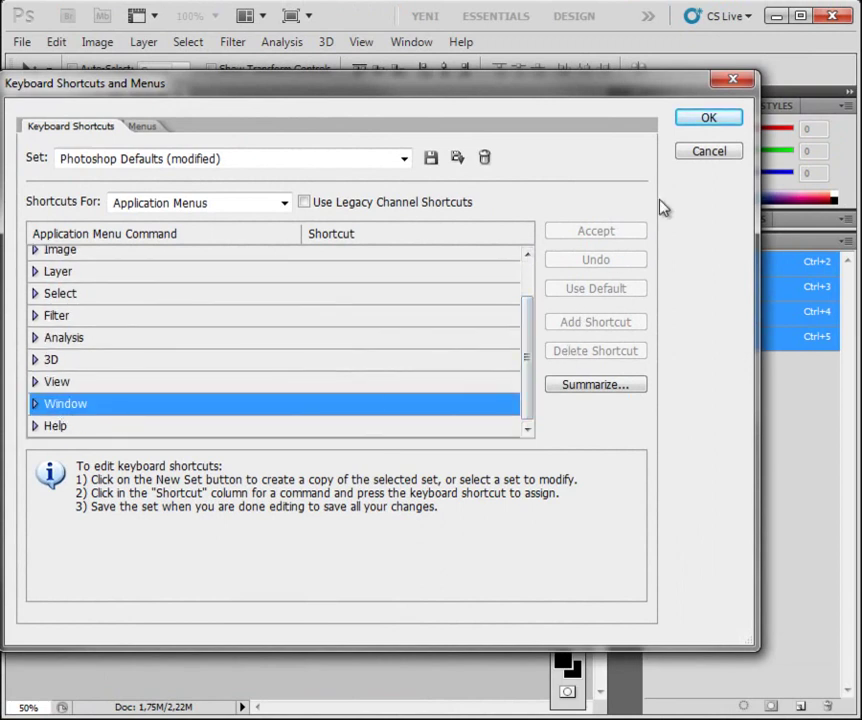
click(708, 121)
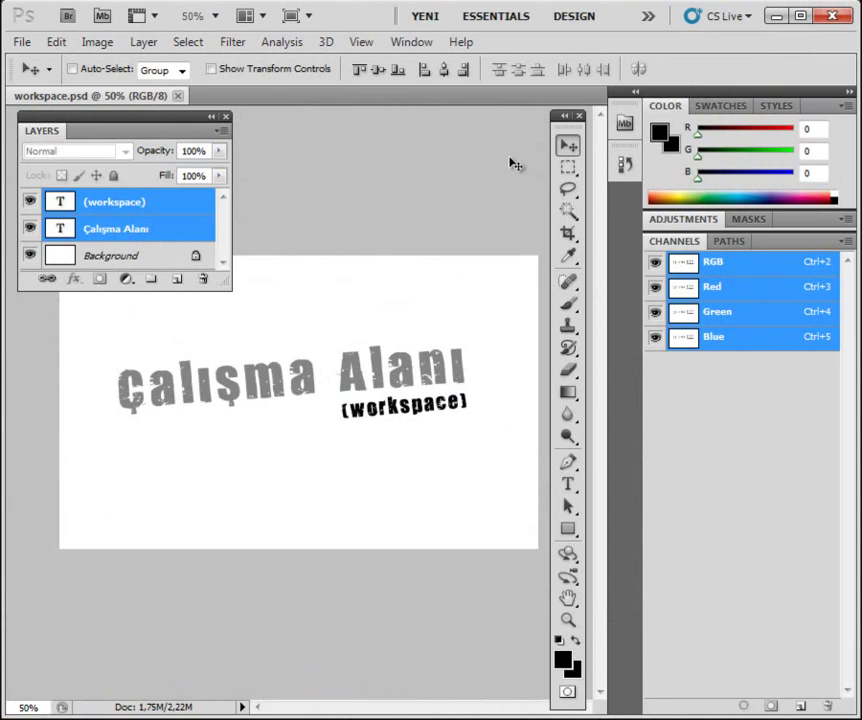
Delete the custom workspace 'yeni' and confirm the deletion
click(648, 17)
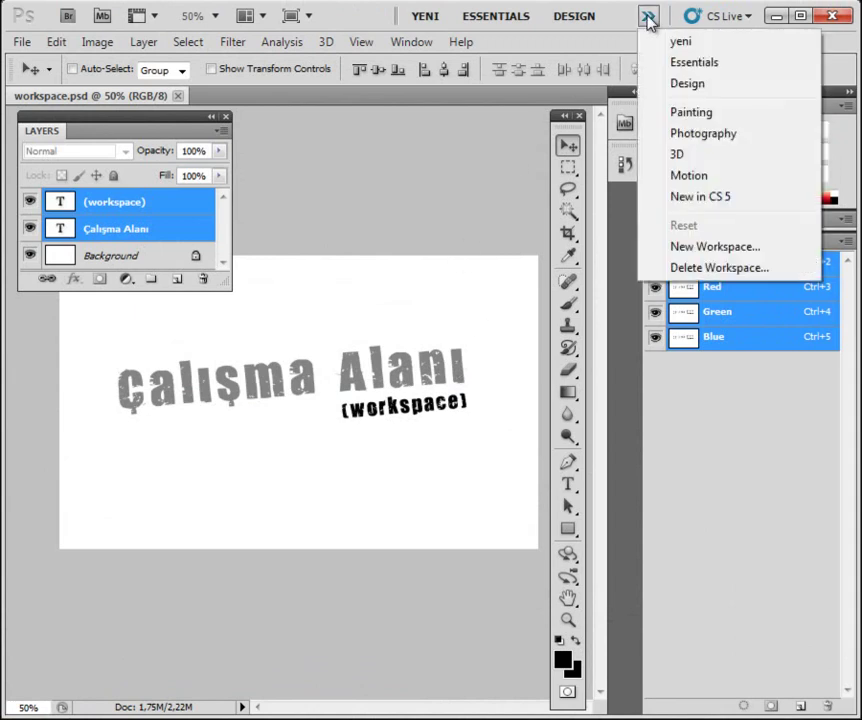
click(702, 267)
click(398, 256)
click(398, 256)
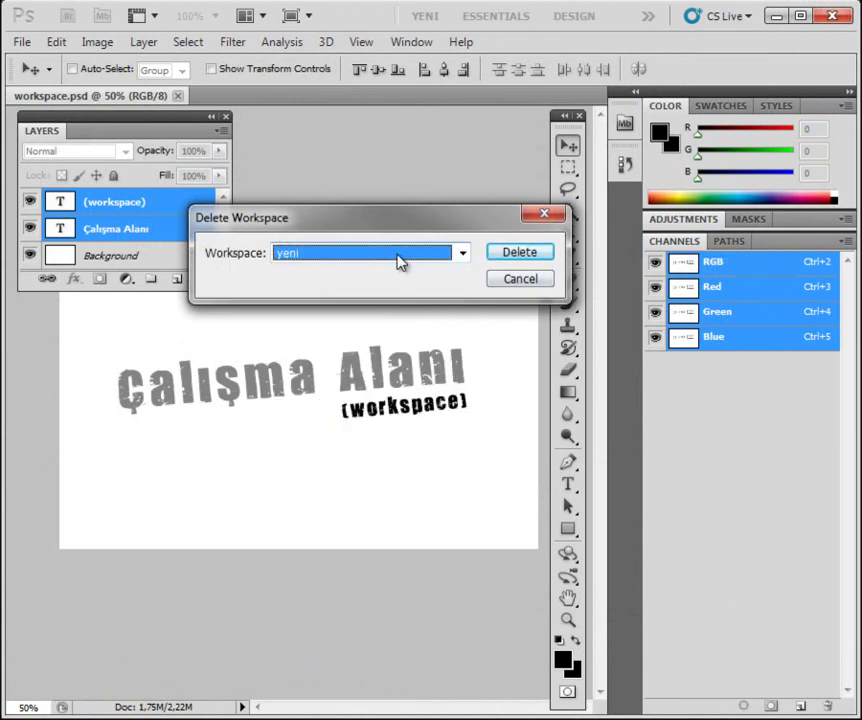
click(520, 257)
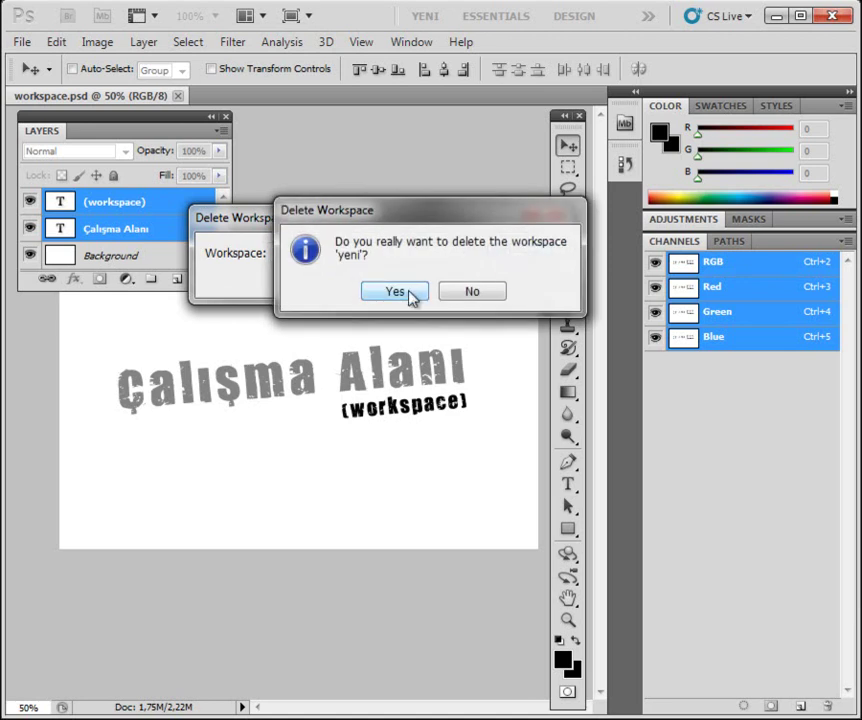
click(410, 293)
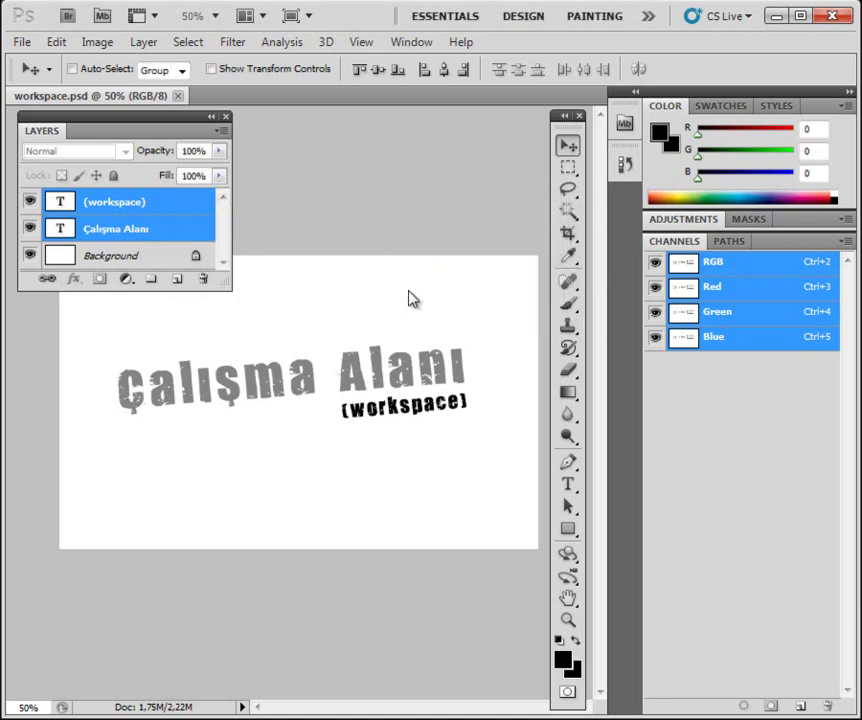
click(648, 18)
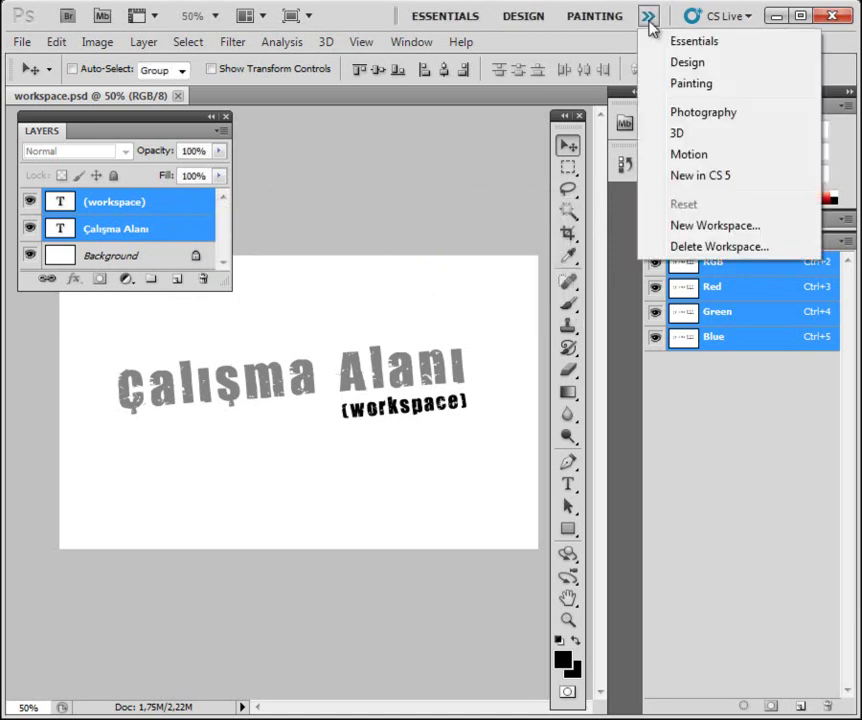
Switch to Essentials, reset it to defaults, and expand the docked Layers panel
click(690, 41)
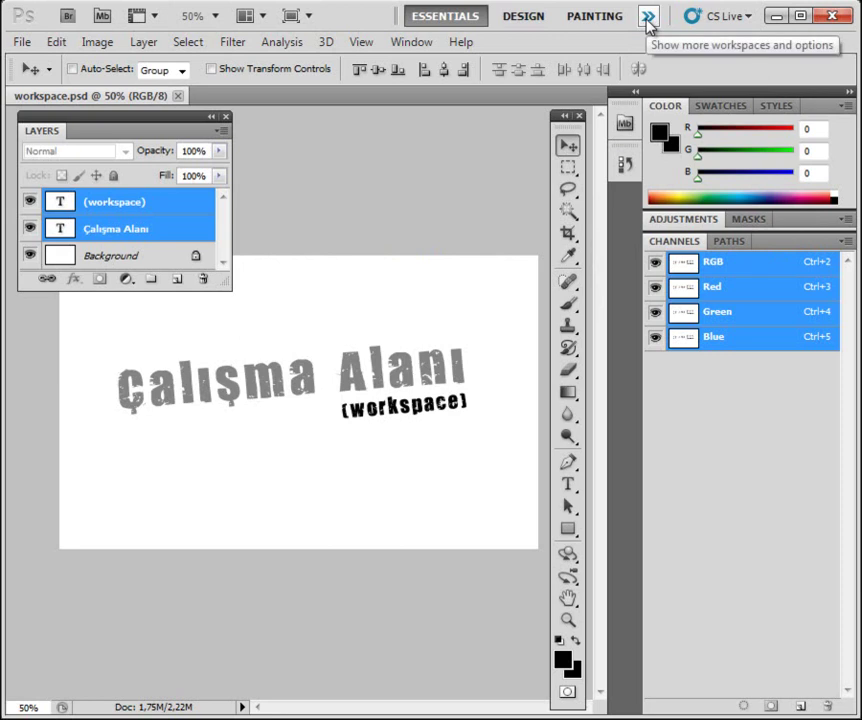
click(648, 18)
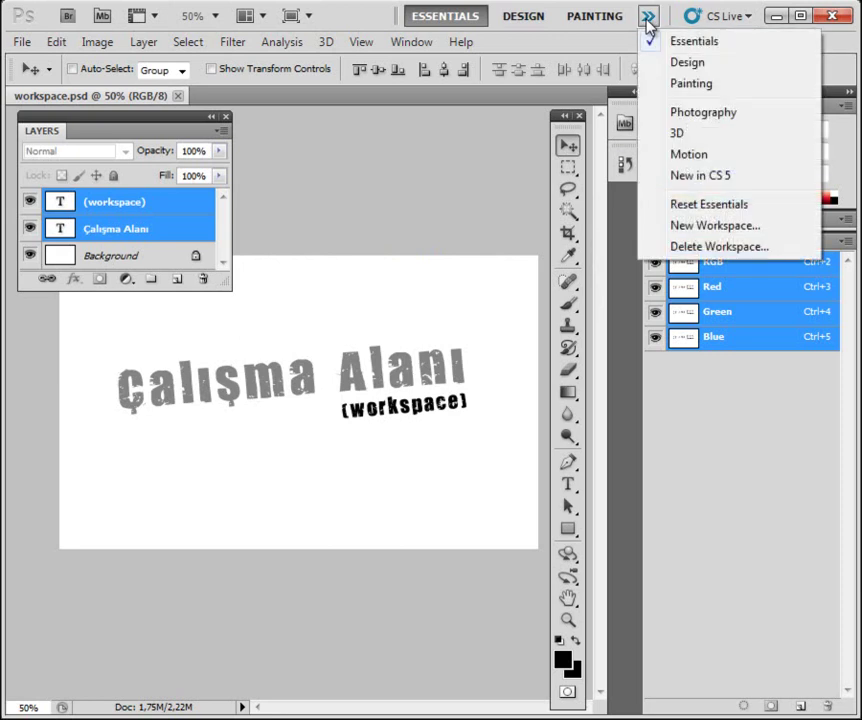
click(741, 206)
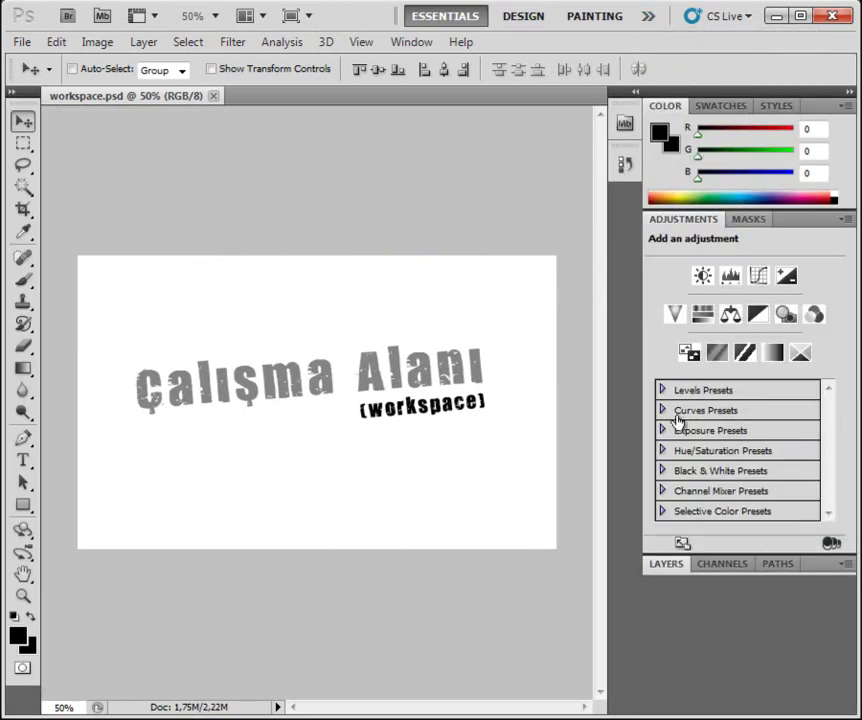
click(664, 566)
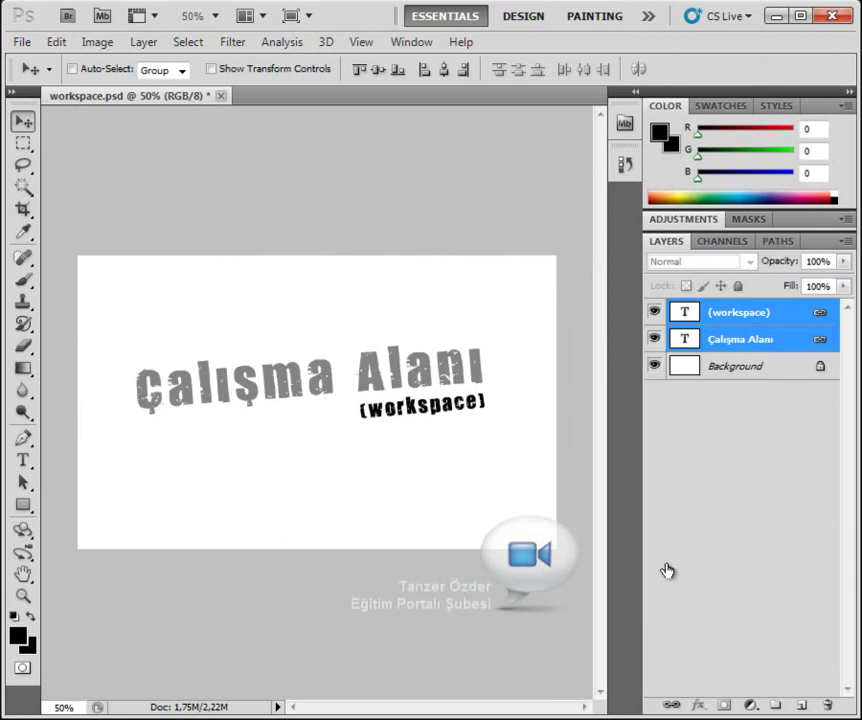